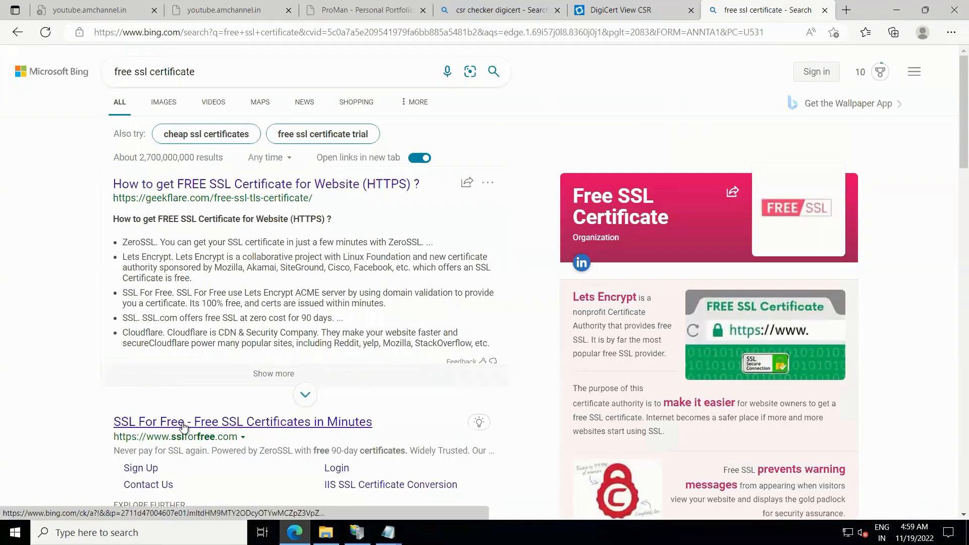
Step: Open the SSL For Free website from the search results and go to its account login
{"action": "left_click", "coordinate": [184, 422]}
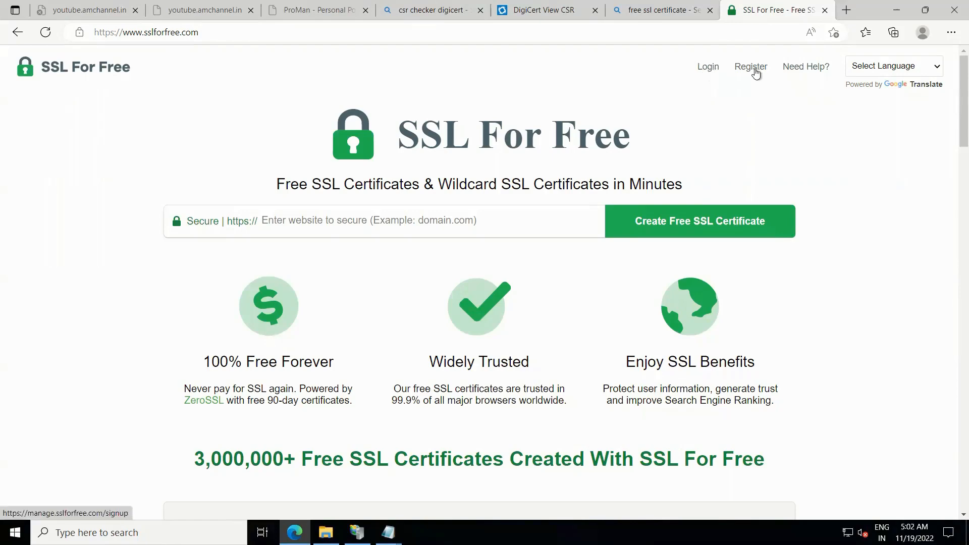
{"action": "left_click", "coordinate": [709, 71]}
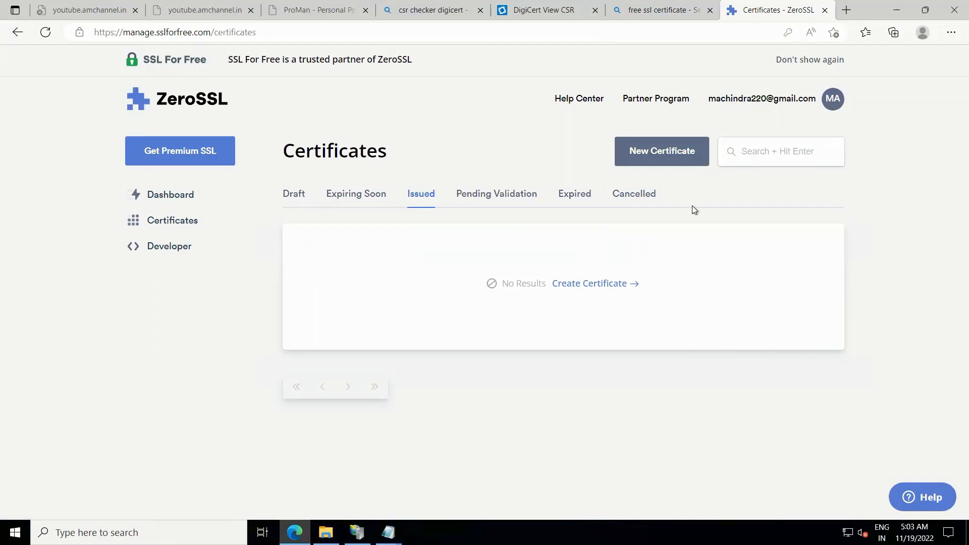
Step: Start a new certificate for the domain youtube.amchannel.in and continue to the validity settings
{"action": "left_click", "coordinate": [659, 158]}
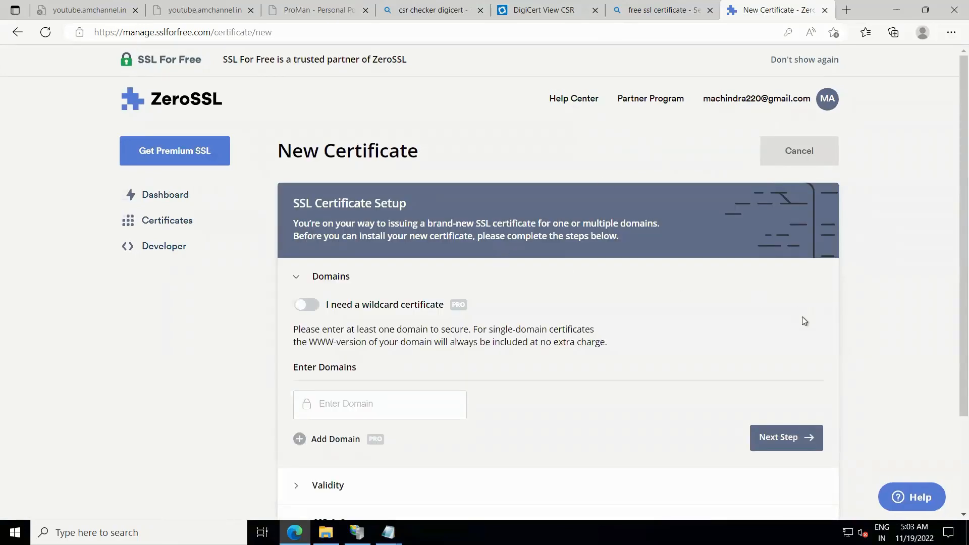
{"action": "scroll", "coordinate": [949, 316], "scroll_direction": "down", "scroll_amount": 2}
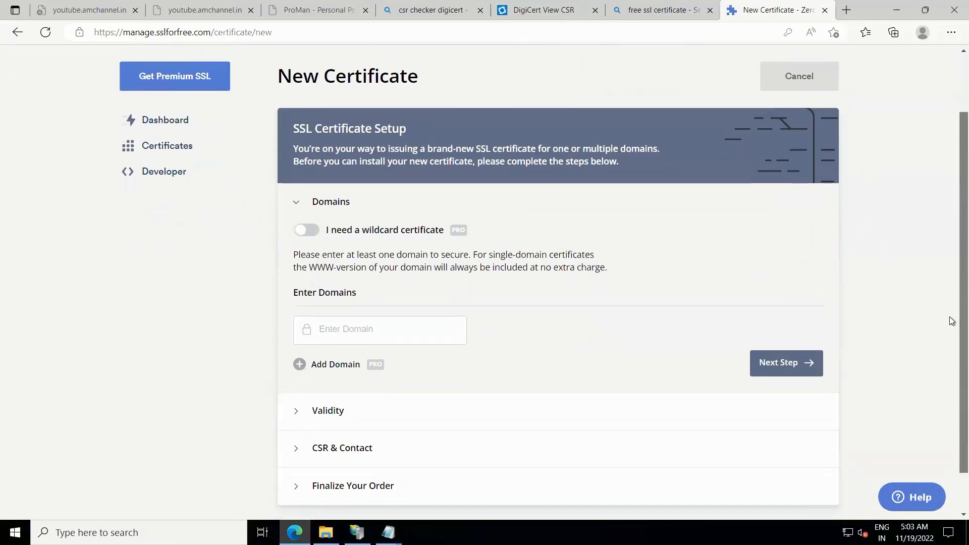
{"action": "scroll", "coordinate": [949, 323], "scroll_direction": "down", "scroll_amount": 1}
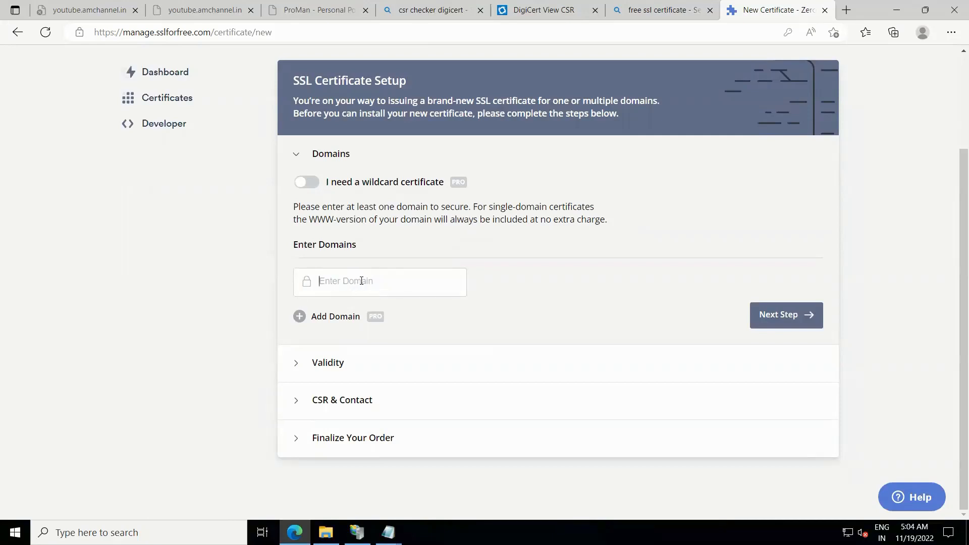
{"action": "type", "text": "youtube.amc"}
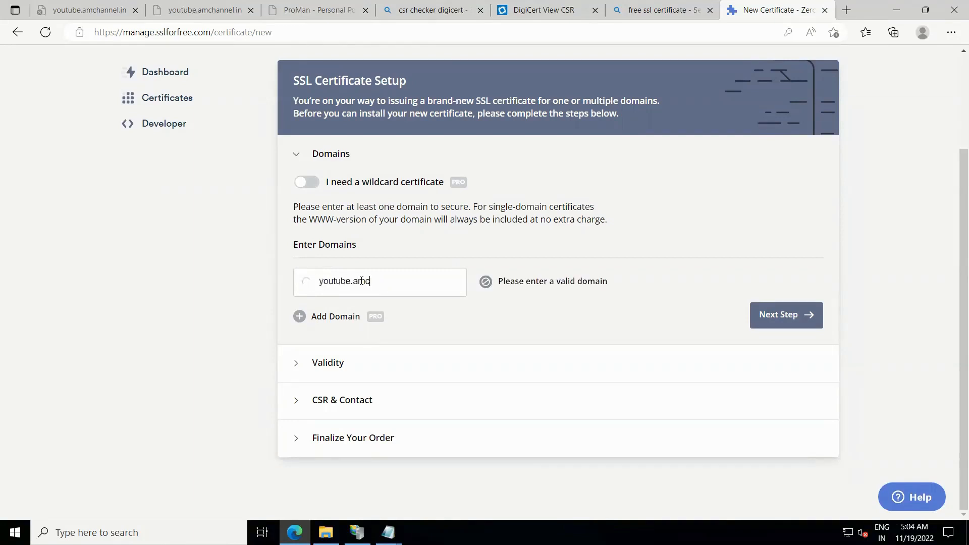
{"action": "type", "text": "hannel.in"}
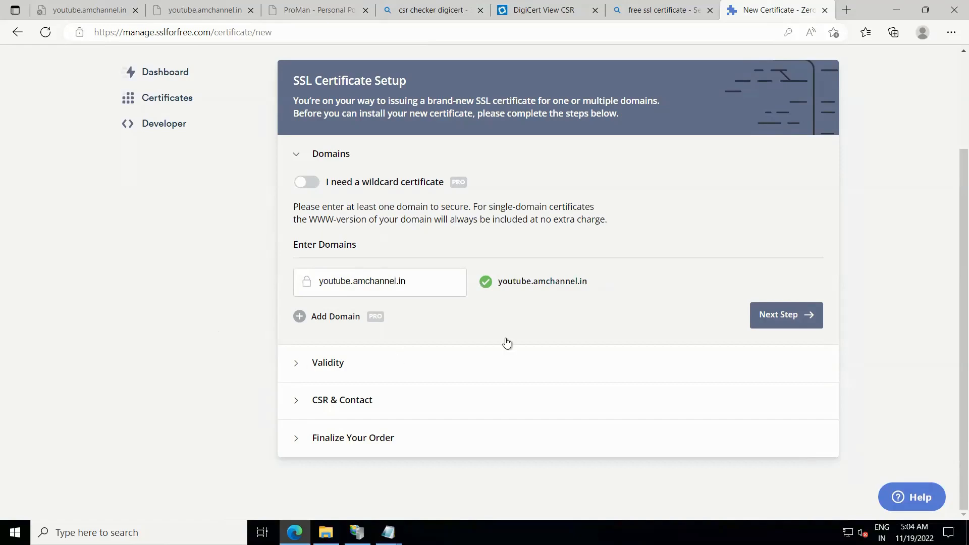
{"action": "left_click", "coordinate": [790, 317]}
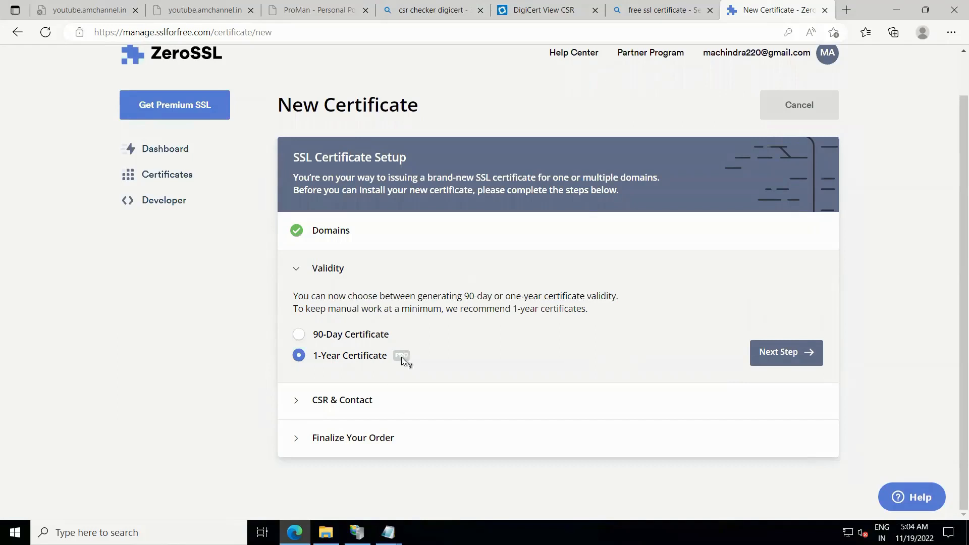
Step: Choose the 90-Day Certificate validity and continue to the CSR and contact settings
{"action": "mouse_move", "coordinate": [402, 356]}
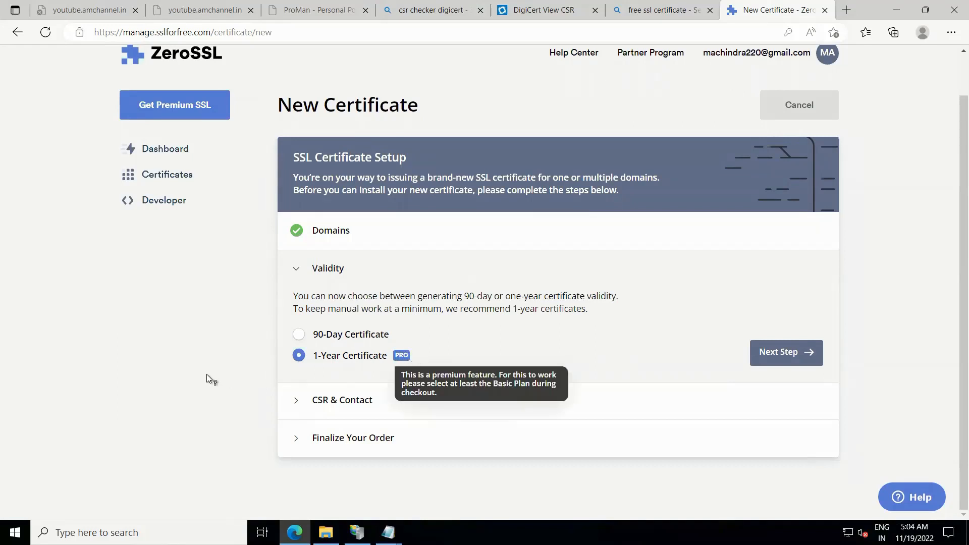
{"action": "left_click", "coordinate": [299, 336]}
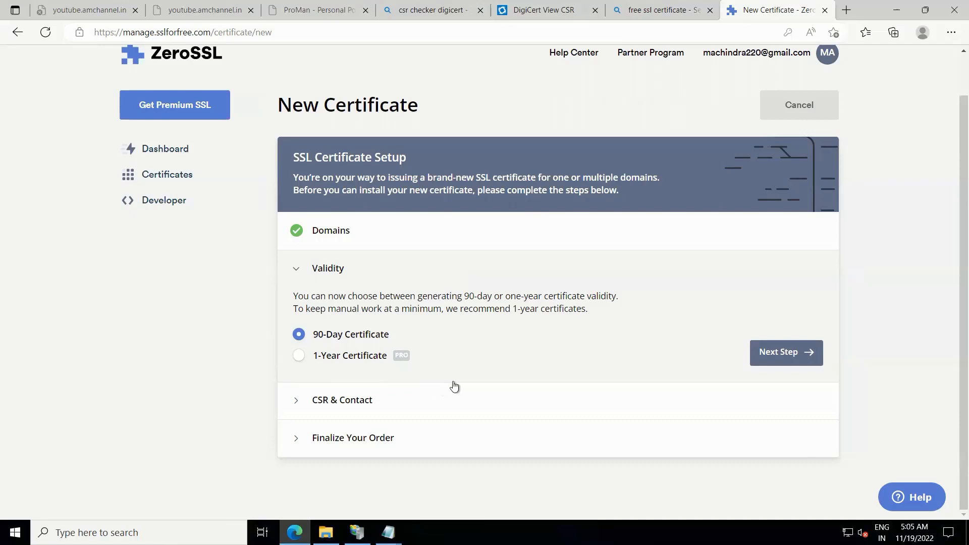
{"action": "left_click", "coordinate": [790, 349]}
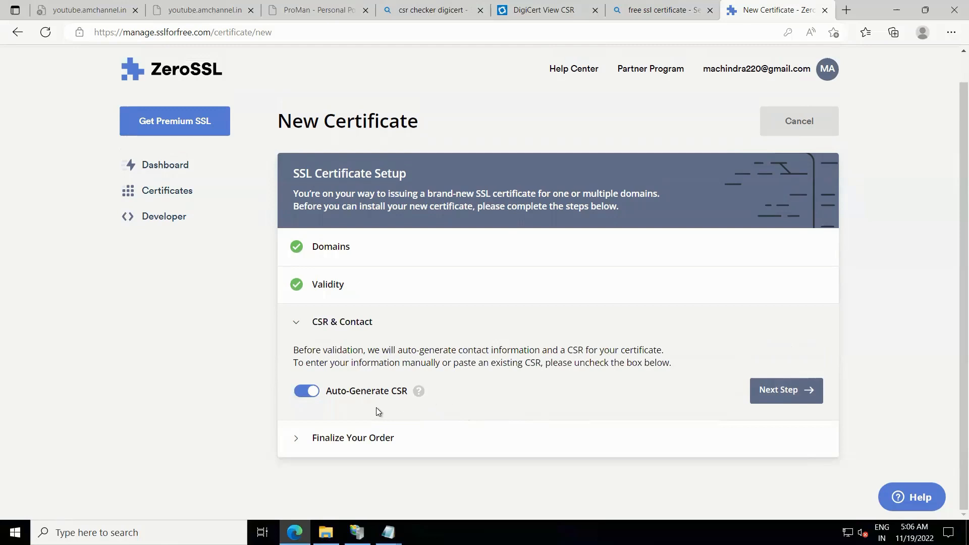
Step: Turn off automatic CSR generation and enable pasting an existing CSR
{"action": "left_click", "coordinate": [310, 393]}
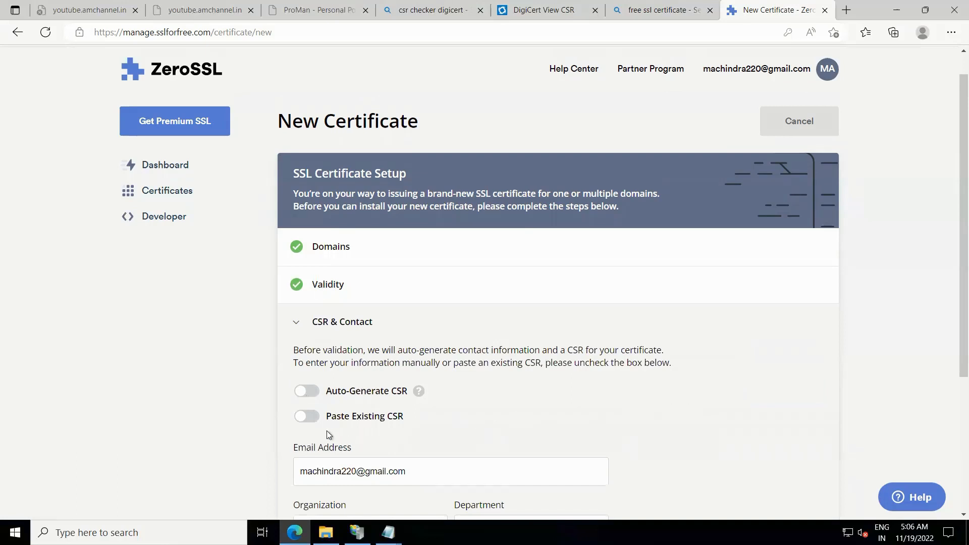
{"action": "left_click", "coordinate": [315, 421]}
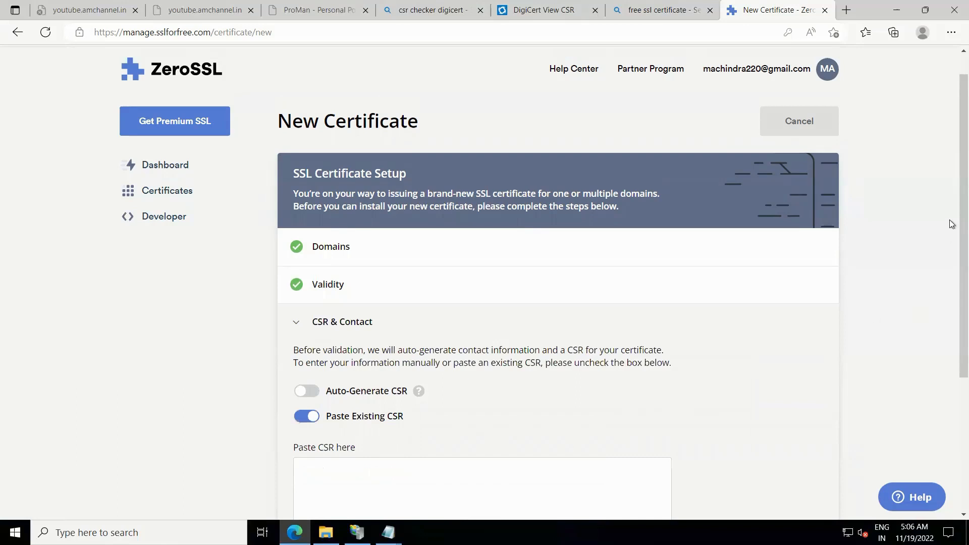
{"action": "scroll", "coordinate": [950, 215], "scroll_direction": "down", "scroll_amount": 4}
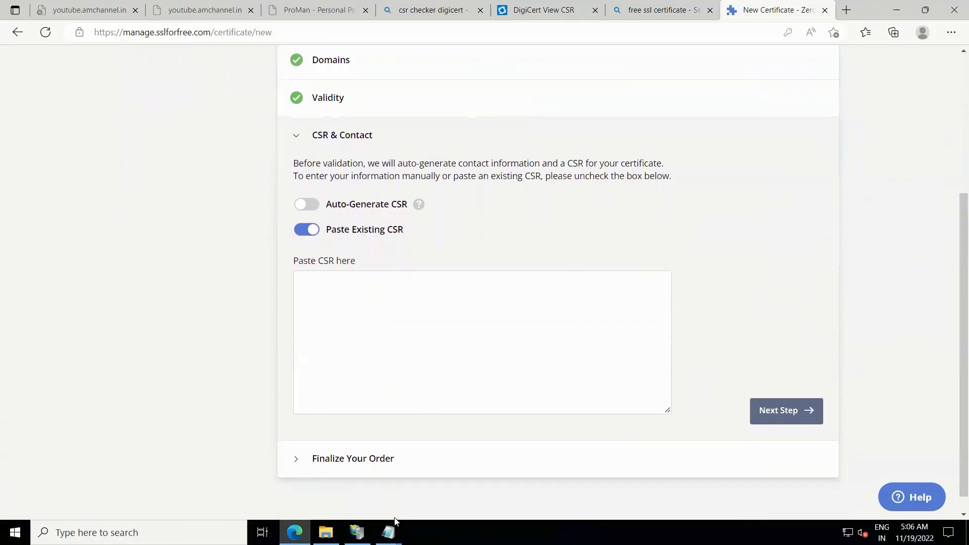
Step: Copy the entire certificate request from youtube.amchannel-110922.txt in Notepad and submit it as the existing CSR, without the trailing blank line
{"action": "left_click", "coordinate": [388, 532]}
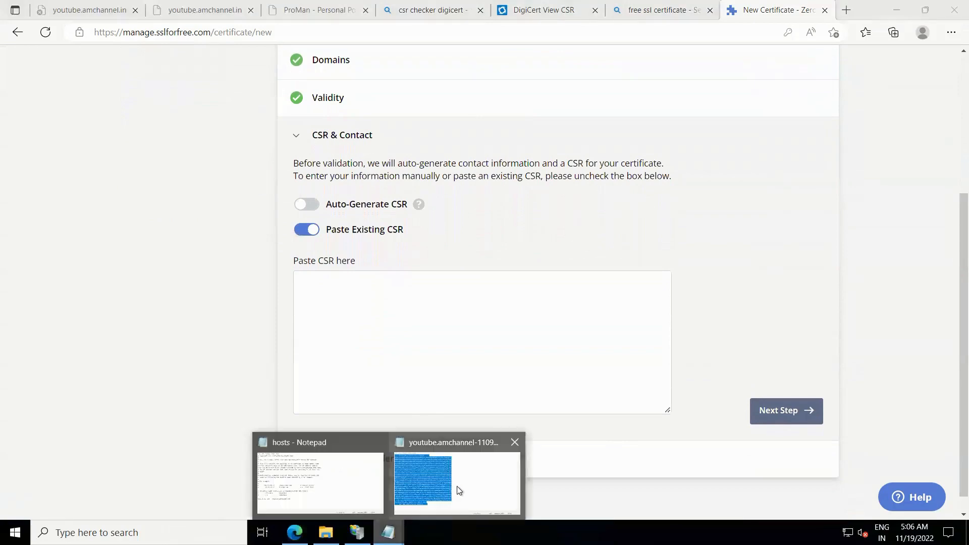
{"action": "mouse_move", "coordinate": [456, 485]}
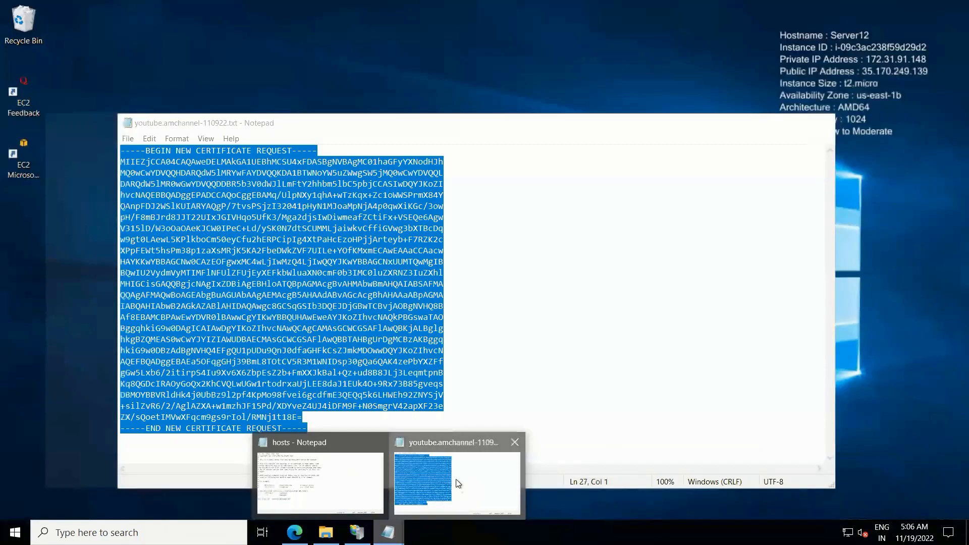
{"action": "left_click", "coordinate": [369, 334]}
{"action": "left_click", "coordinate": [370, 336]}
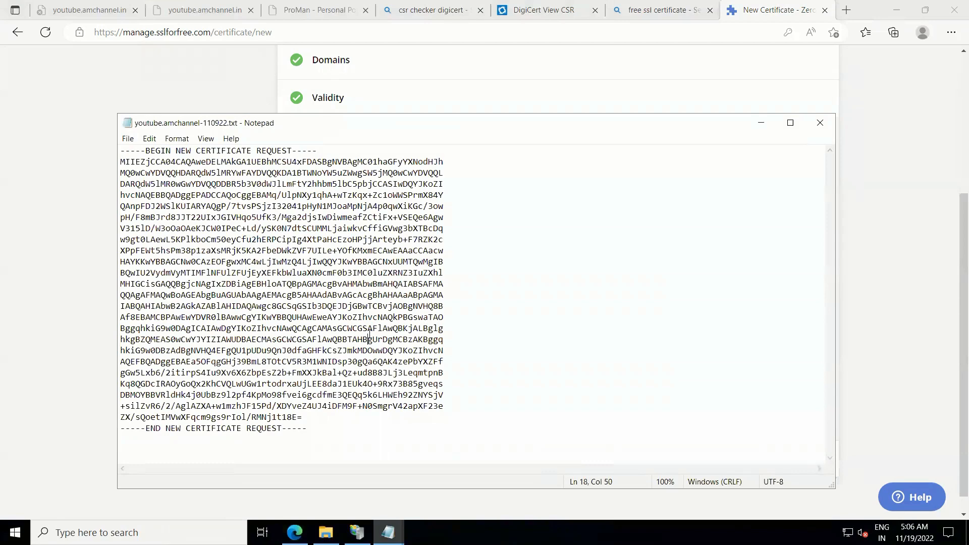
{"action": "key", "text": "ctrl+a"}
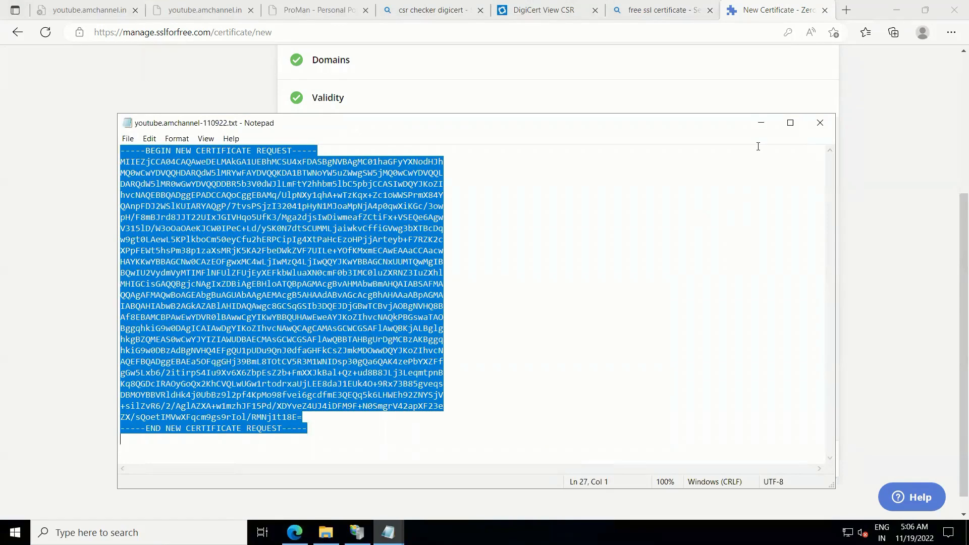
{"action": "left_click", "coordinate": [761, 123]}
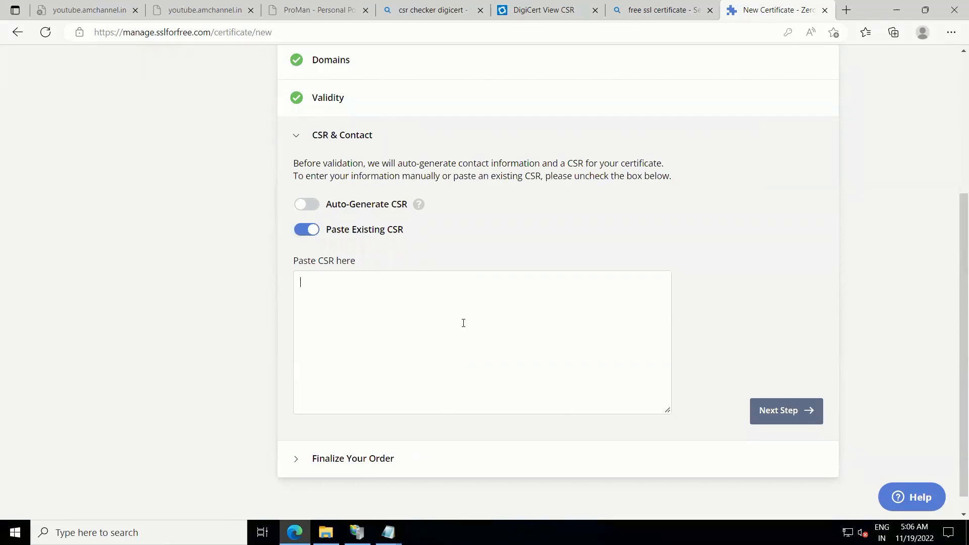
{"action": "key", "text": "ctrl+v"}
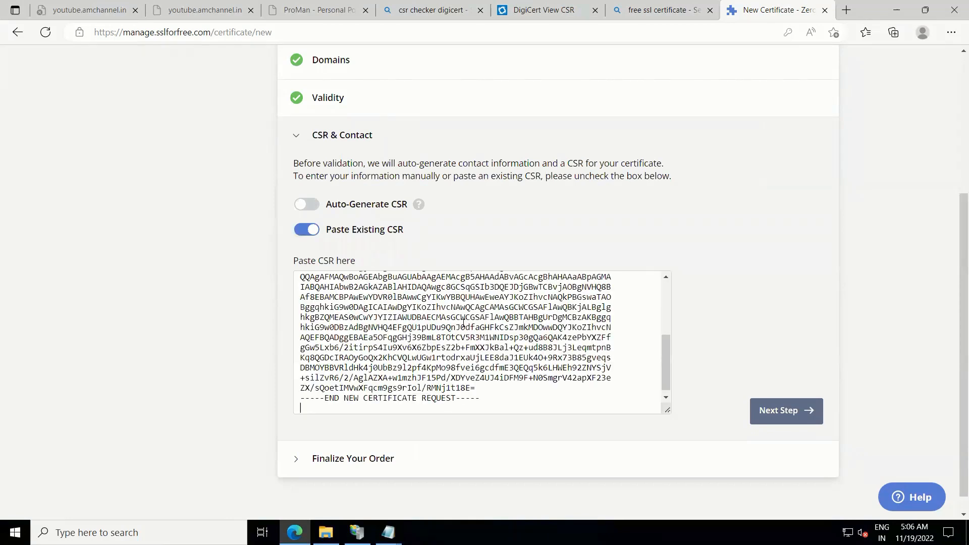
{"action": "key", "text": "BackSpace"}
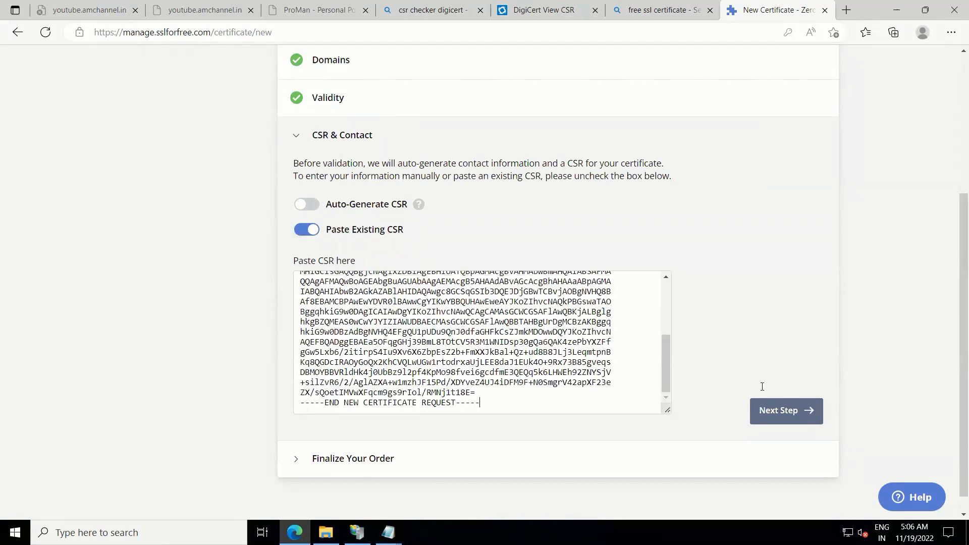
{"action": "left_click", "coordinate": [785, 418]}
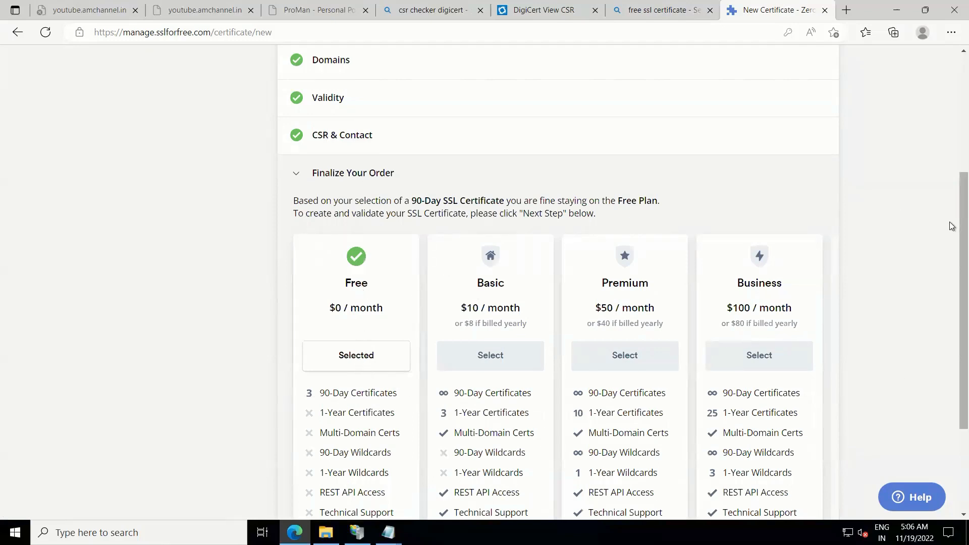
Step: Finalize the certificate order with the Free plan and proceed to domain verification
{"action": "scroll", "coordinate": [951, 231], "scroll_direction": "down", "scroll_amount": 2}
{"action": "scroll", "coordinate": [951, 313], "scroll_direction": "down", "scroll_amount": 2}
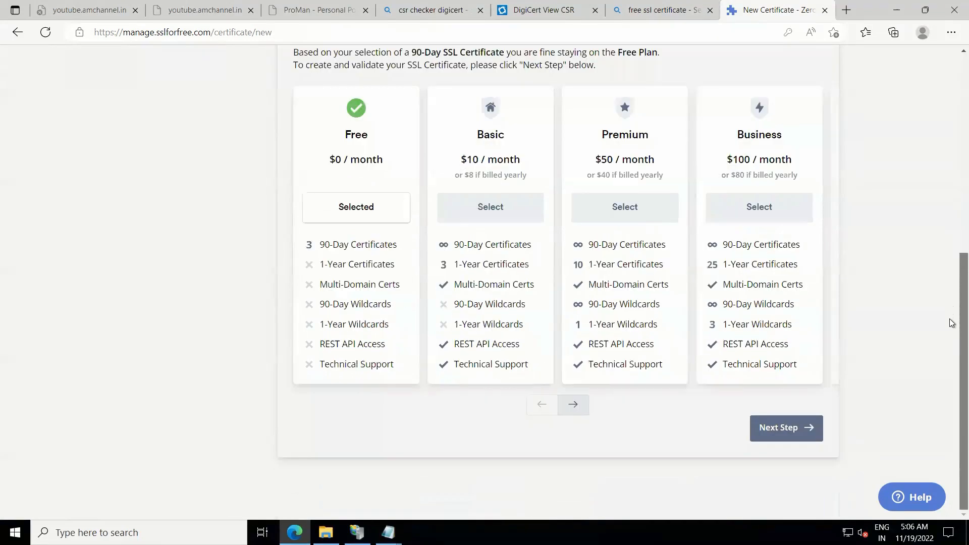
{"action": "left_click", "coordinate": [790, 433]}
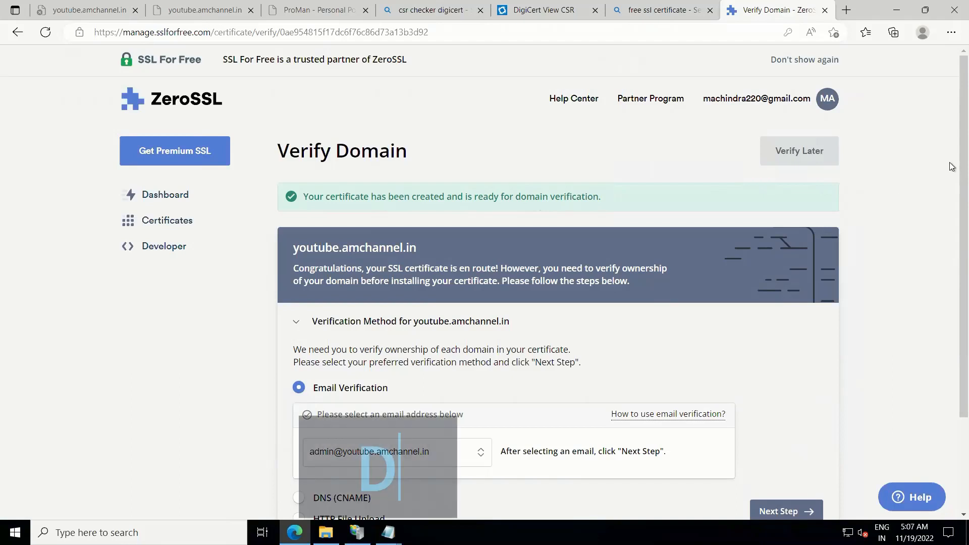
Step: Select HTTP File Upload as the domain verification method and download the Auth File
{"action": "scroll", "coordinate": [951, 212], "scroll_direction": "down", "scroll_amount": 2}
{"action": "scroll", "coordinate": [951, 259], "scroll_direction": "down", "scroll_amount": 1}
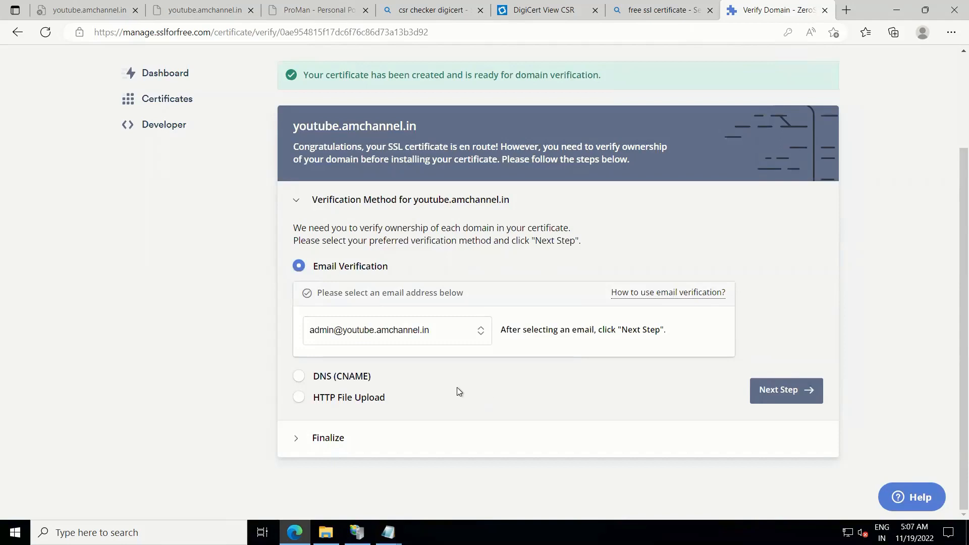
{"action": "left_click", "coordinate": [299, 397]}
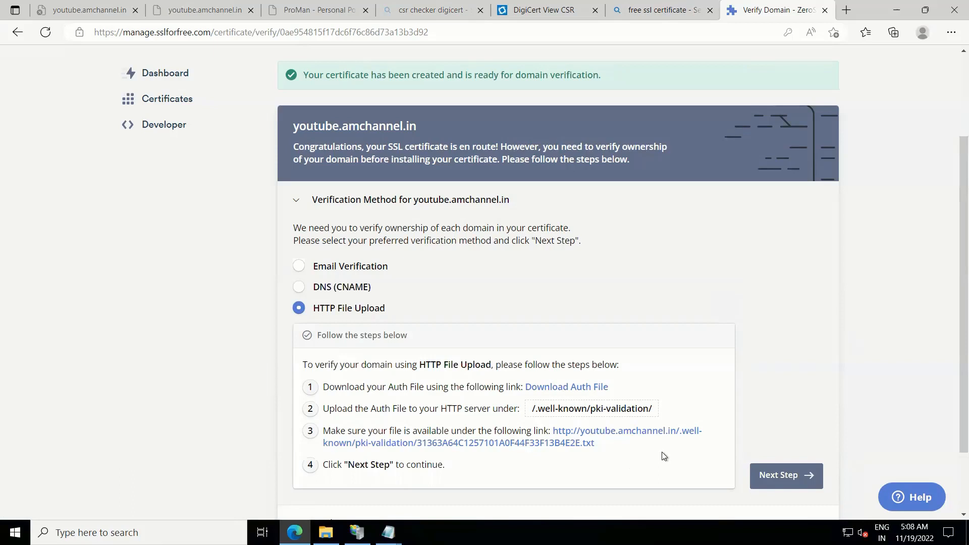
{"action": "left_click", "coordinate": [564, 389]}
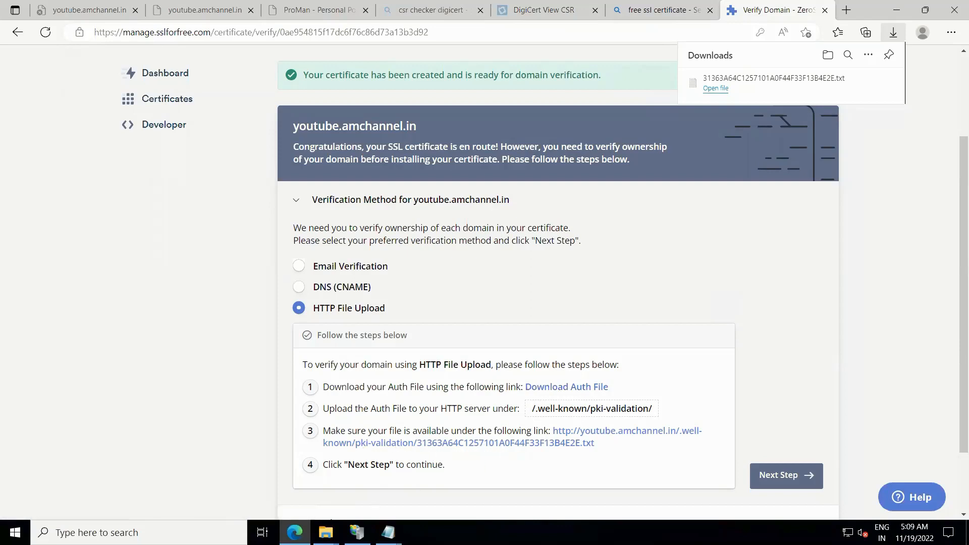
Step: Switch to File Explorer and create a folder named .well-known in C:\inetpub\youtube.amchannel.in
{"action": "mouse_move", "coordinate": [326, 532]}
{"action": "left_click", "coordinate": [382, 482]}
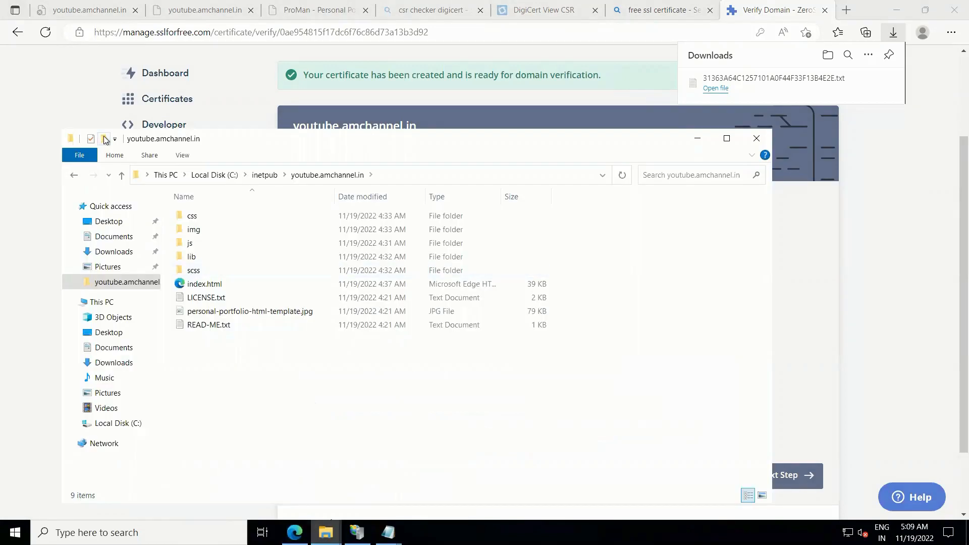
{"action": "left_click", "coordinate": [104, 139]}
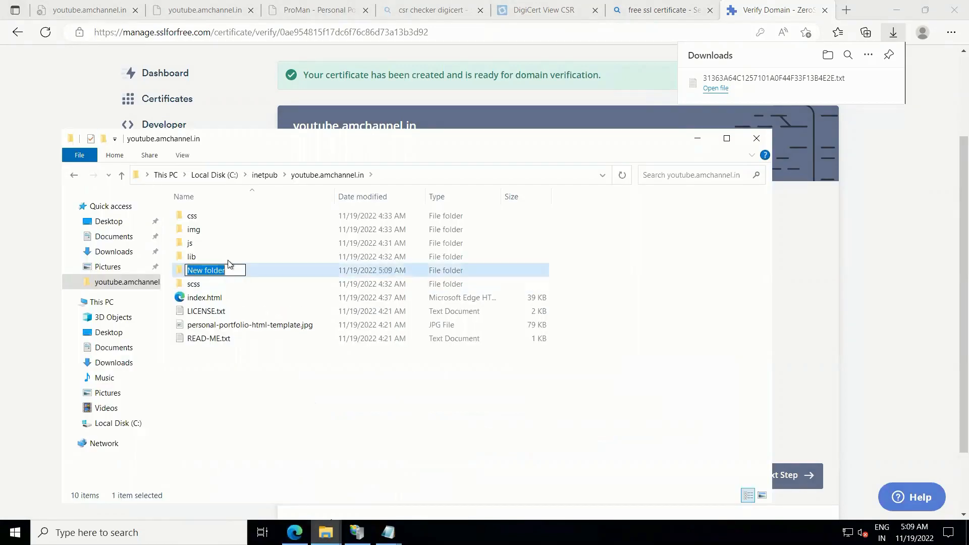
{"action": "type", "text": ".well-known"}
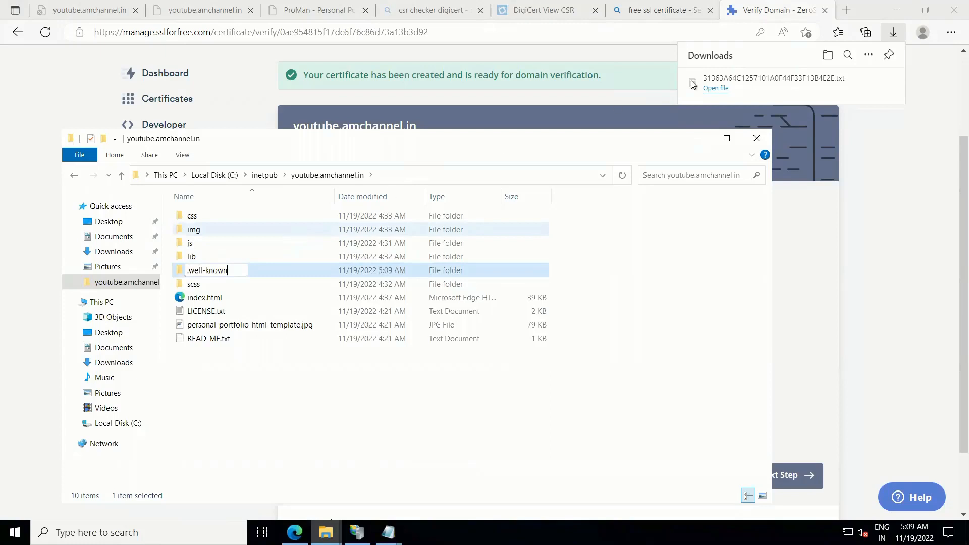
{"action": "left_click_drag", "start_coordinate": [617, 145], "coordinate": [655, 367]}
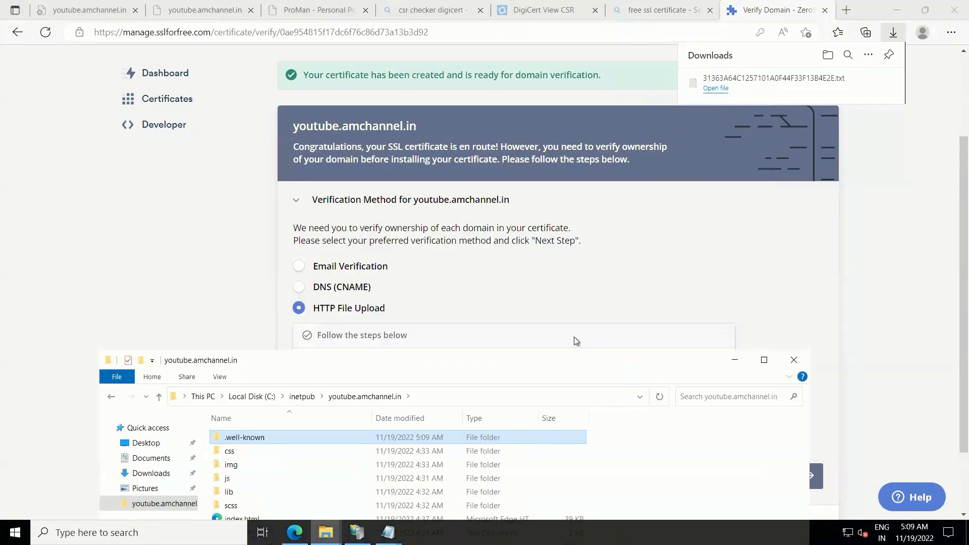
Step: Open the .well-known folder in C:\inetpub\youtube.amchannel.in and create a subfolder named pki-validation
{"action": "left_click_drag", "start_coordinate": [583, 365], "coordinate": [545, 196]}
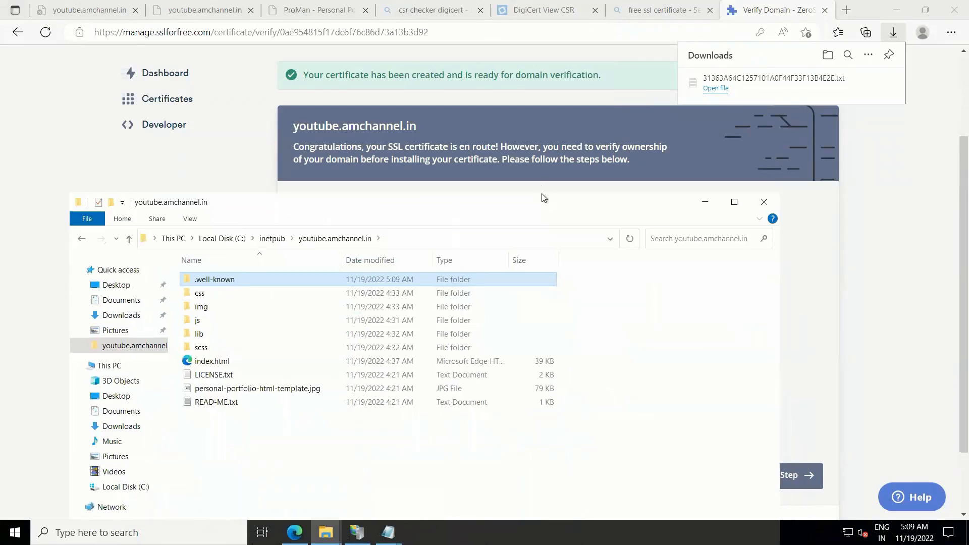
{"action": "left_click_drag", "start_coordinate": [539, 195], "coordinate": [541, 310]}
{"action": "left_click_drag", "start_coordinate": [480, 321], "coordinate": [444, 132]}
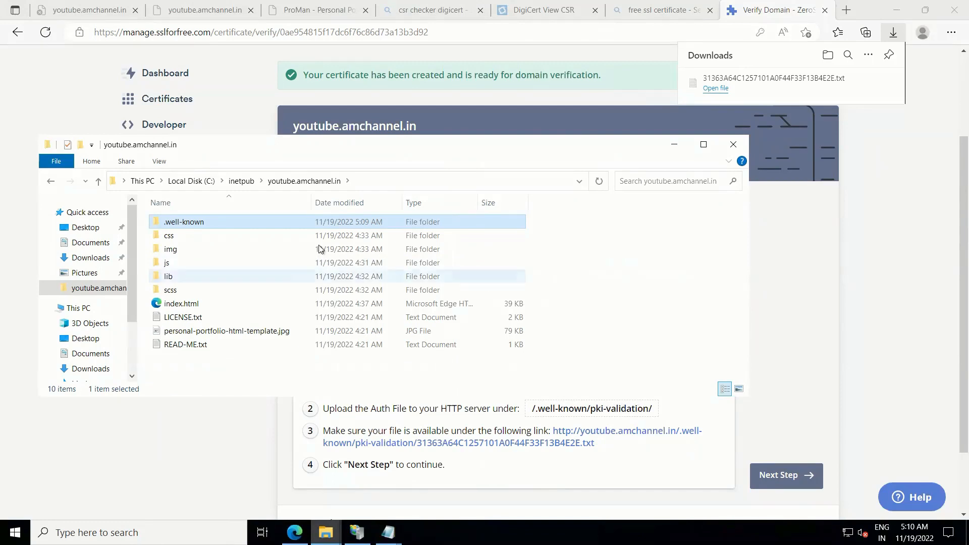
{"action": "double_click", "coordinate": [228, 222]}
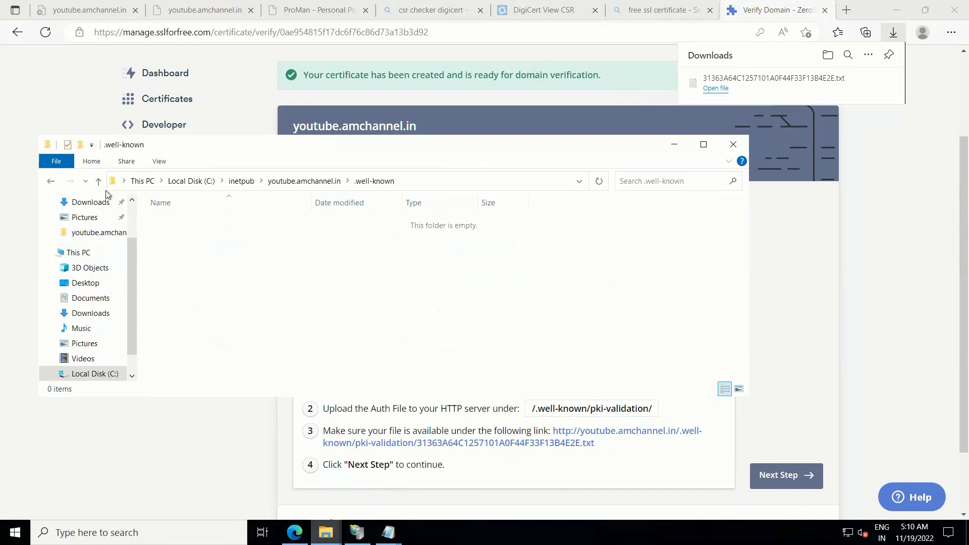
{"action": "left_click", "coordinate": [82, 146]}
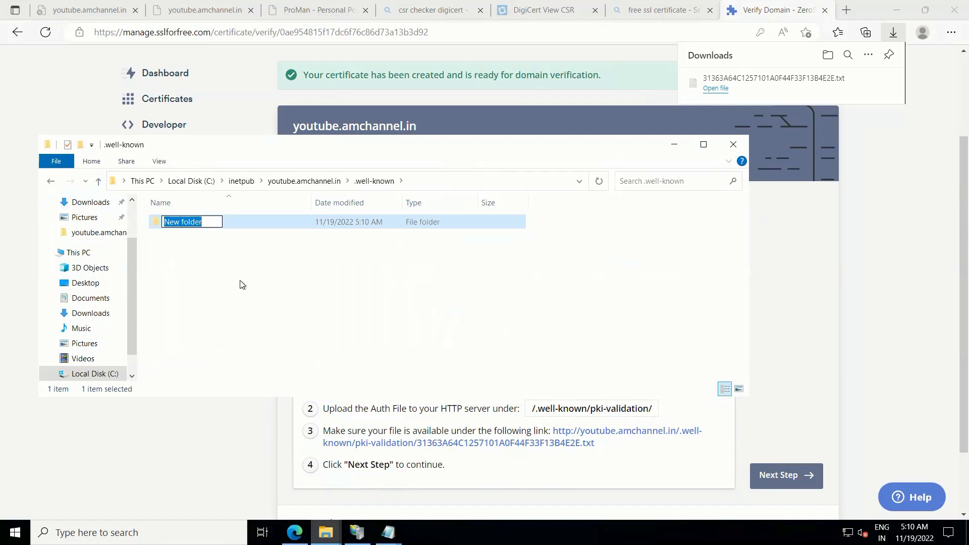
{"action": "type", "text": "pki-v"}
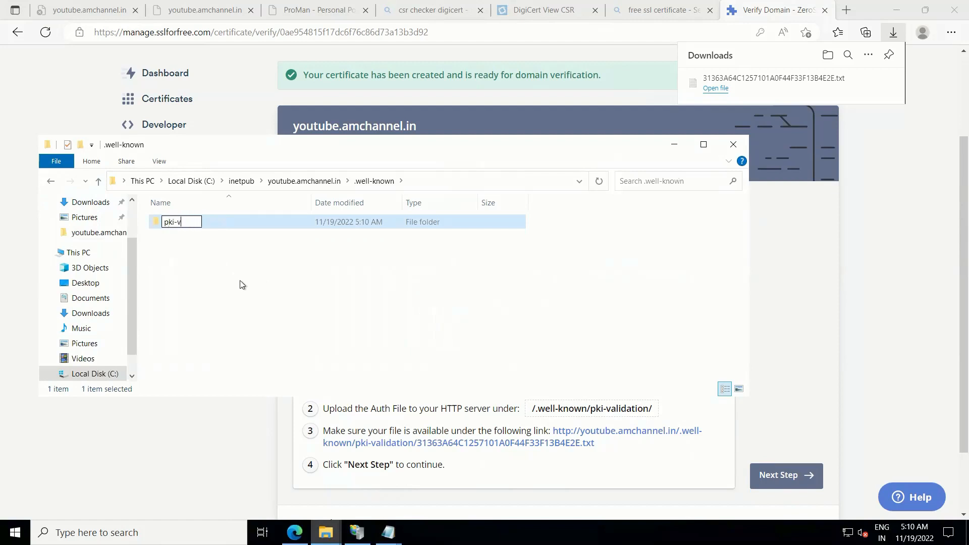
{"action": "type", "text": "alidation"}
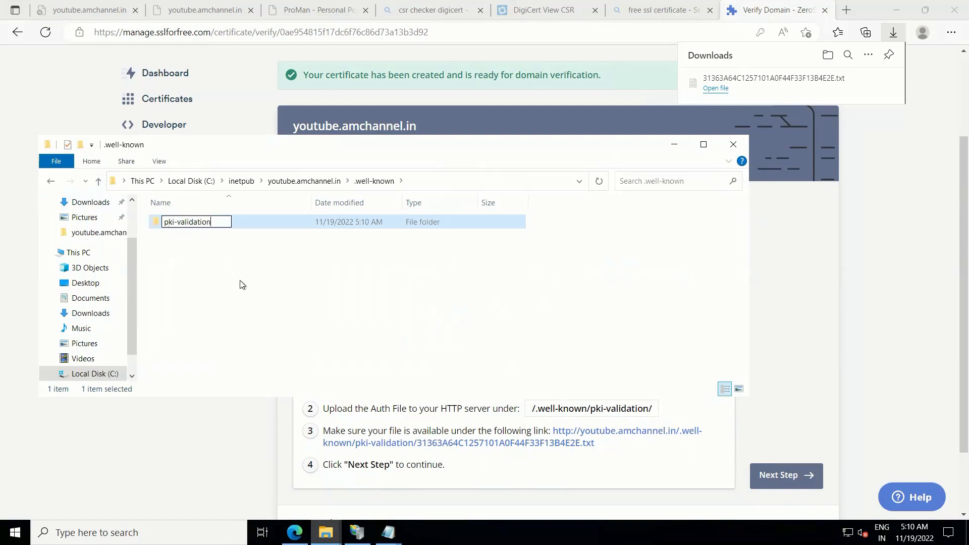
{"action": "key", "text": "Return"}
Step: Paste the copied Auth File into the pki-validation folder and minimize File Explorer to return to the browser
{"action": "key", "text": "Return"}
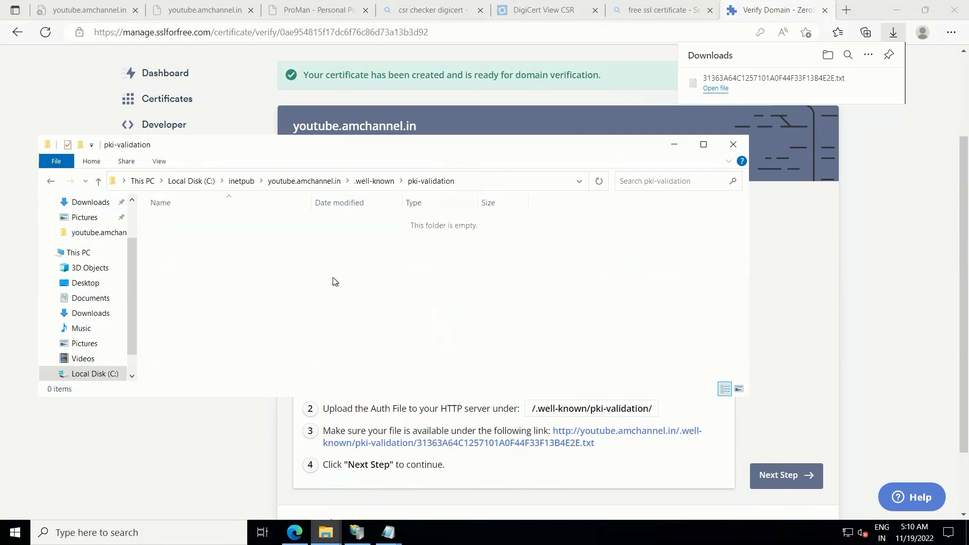
{"action": "key", "text": "ctrl+v"}
{"action": "left_click", "coordinate": [372, 285]}
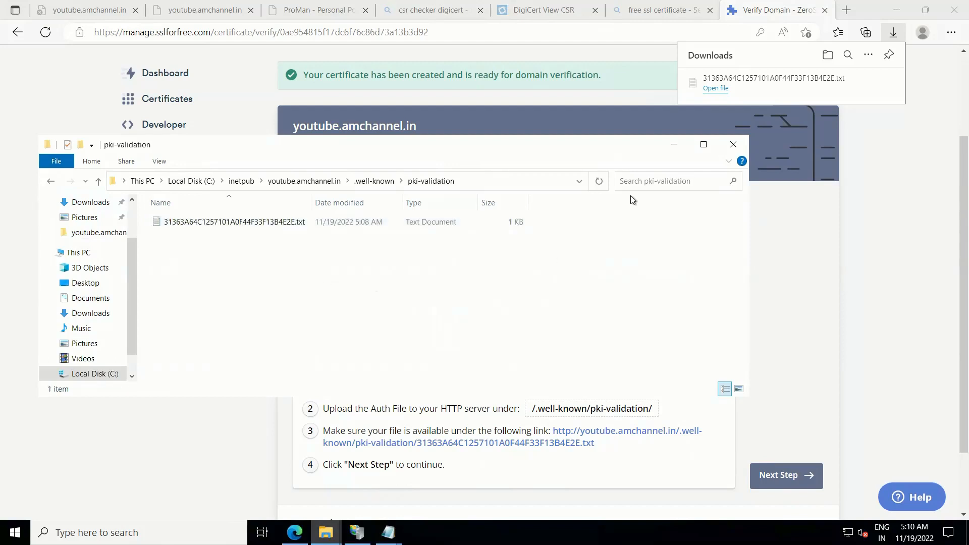
{"action": "left_click", "coordinate": [675, 144]}
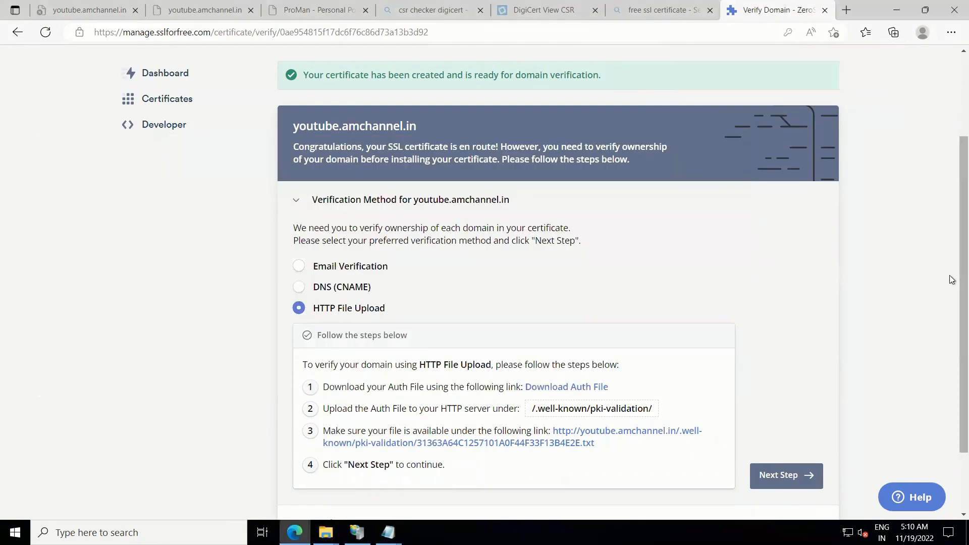
Step: Proceed from the HTTP File Upload instructions to Finalize and verify the domain youtube.amchannel.in
{"action": "scroll", "coordinate": [949, 312], "scroll_direction": "down", "scroll_amount": 2}
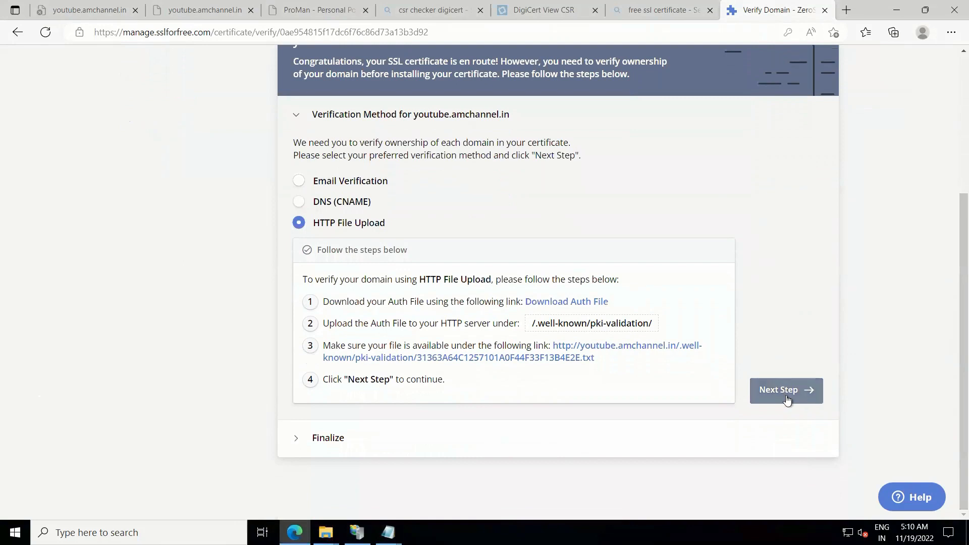
{"action": "left_click", "coordinate": [787, 399]}
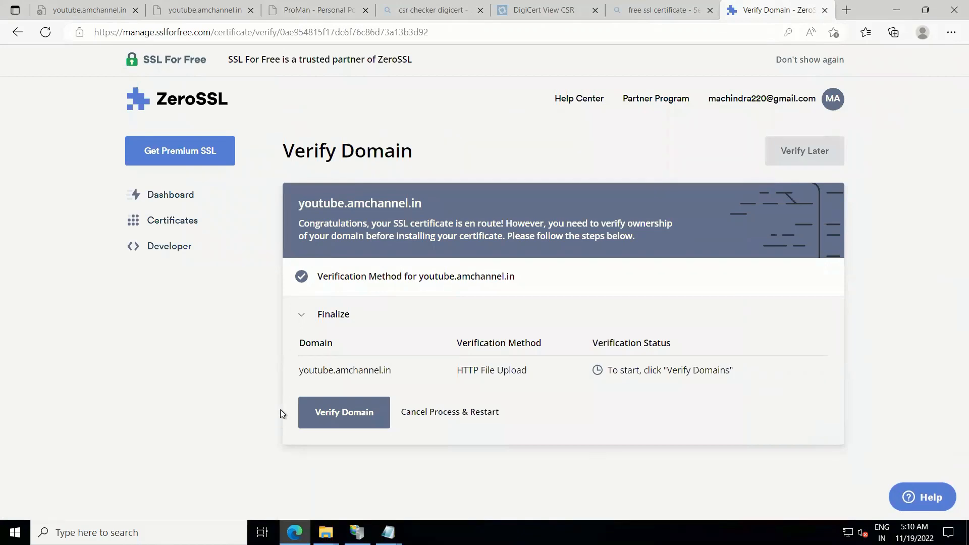
{"action": "left_click", "coordinate": [352, 415]}
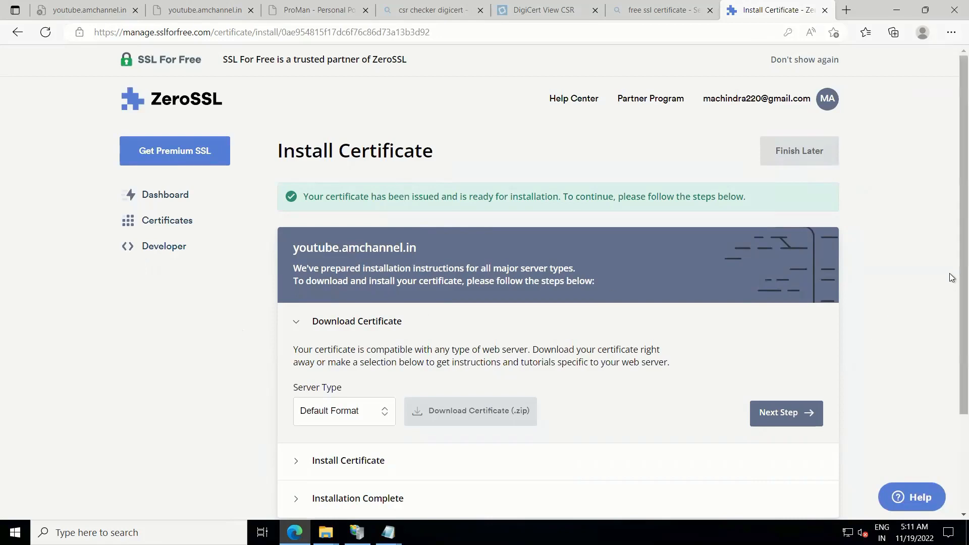
Step: Download the issued certificate as a zip in Default Format and show youtube.amchannel.in.zip in its download folder
{"action": "scroll", "coordinate": [949, 337], "scroll_direction": "down", "scroll_amount": 3}
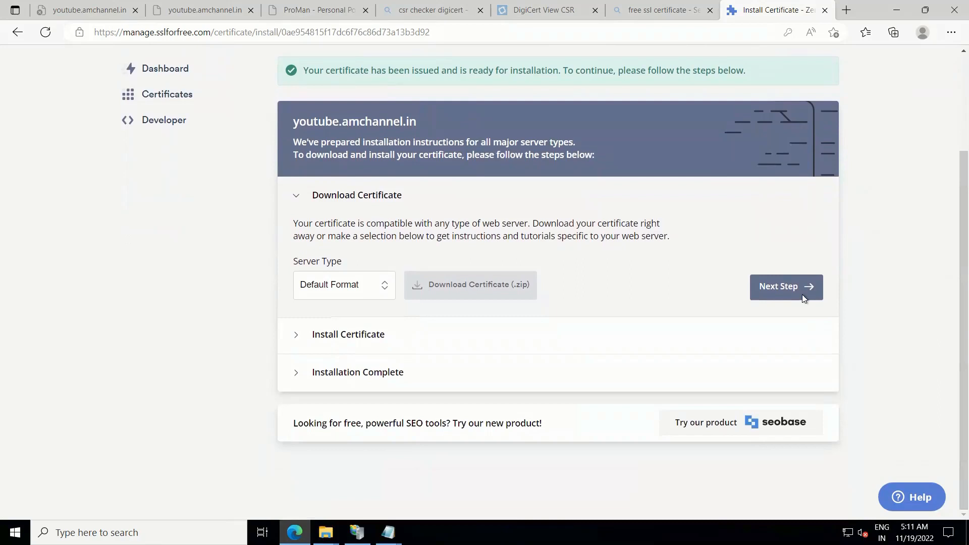
{"action": "left_click", "coordinate": [442, 287]}
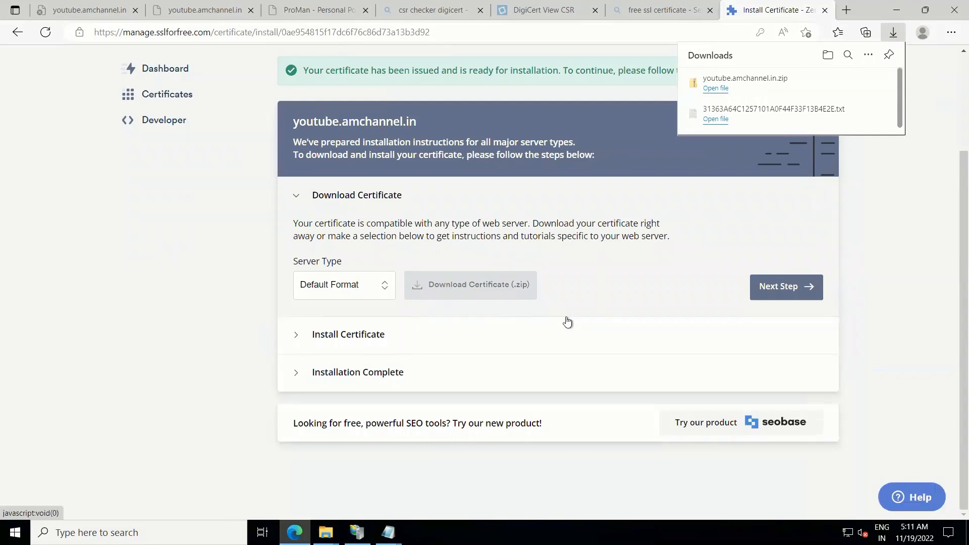
{"action": "mouse_move", "coordinate": [851, 86]}
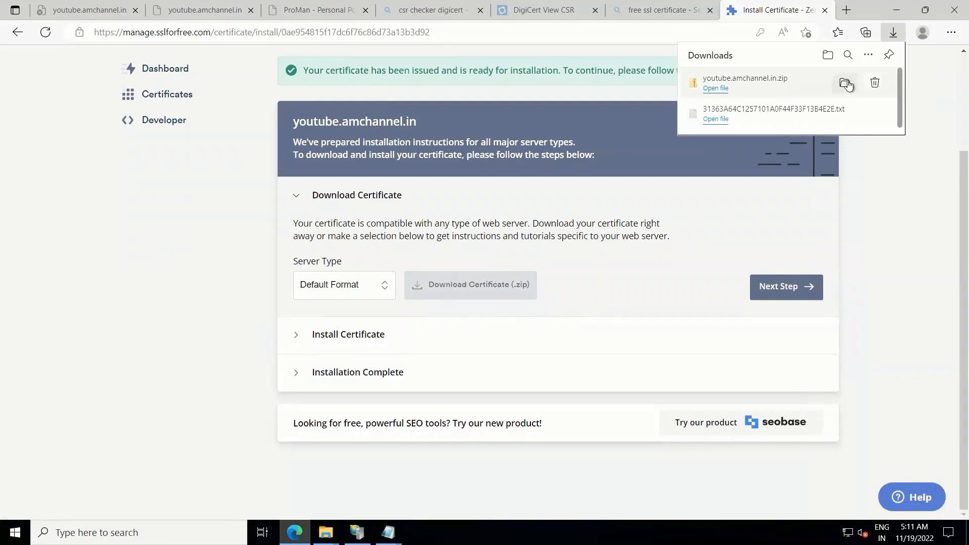
{"action": "left_click", "coordinate": [846, 83]}
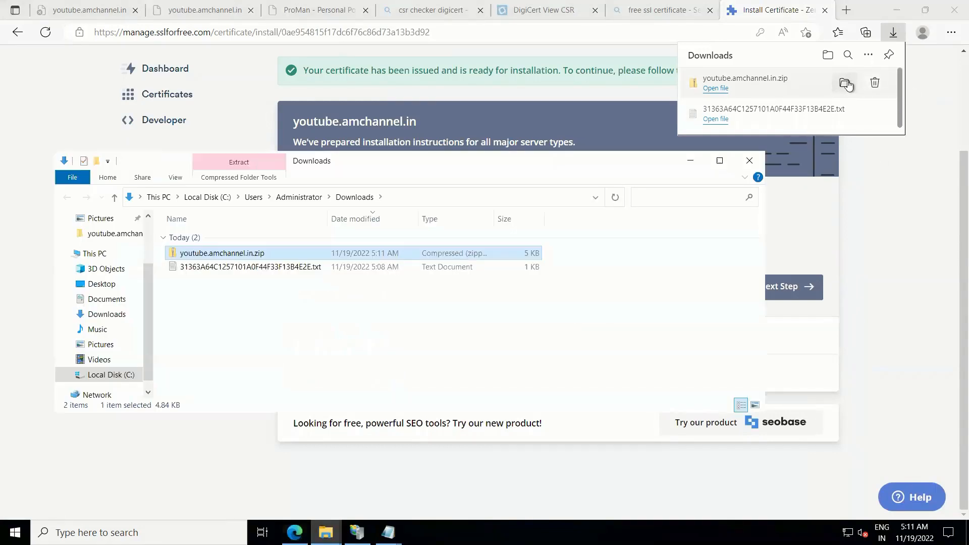
Step: Extract youtube.amchannel.in.zip to C:\Users\Administrator\Downloads\youtube.amchannel.in and minimize both File Explorer windows after viewing the certificate files
{"action": "right_click", "coordinate": [258, 254]}
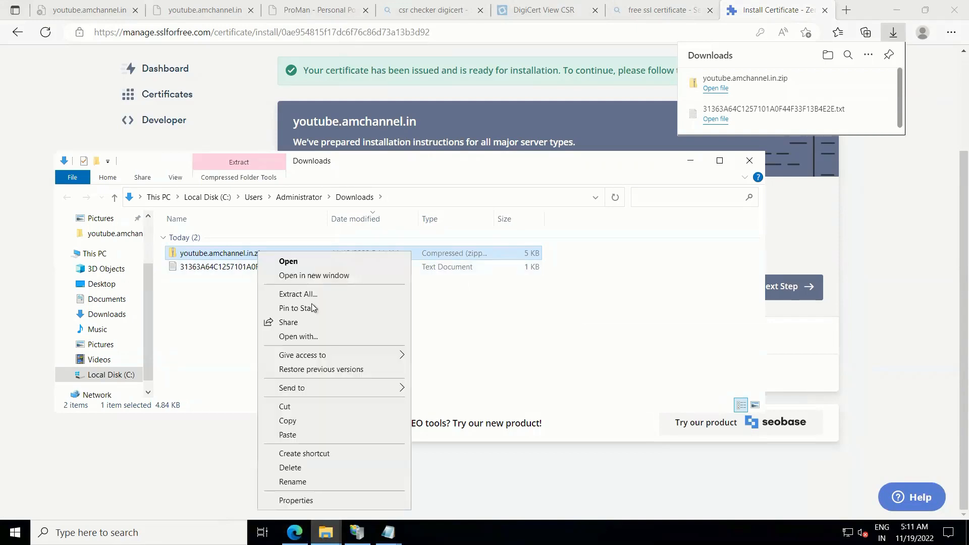
{"action": "left_click", "coordinate": [316, 294]}
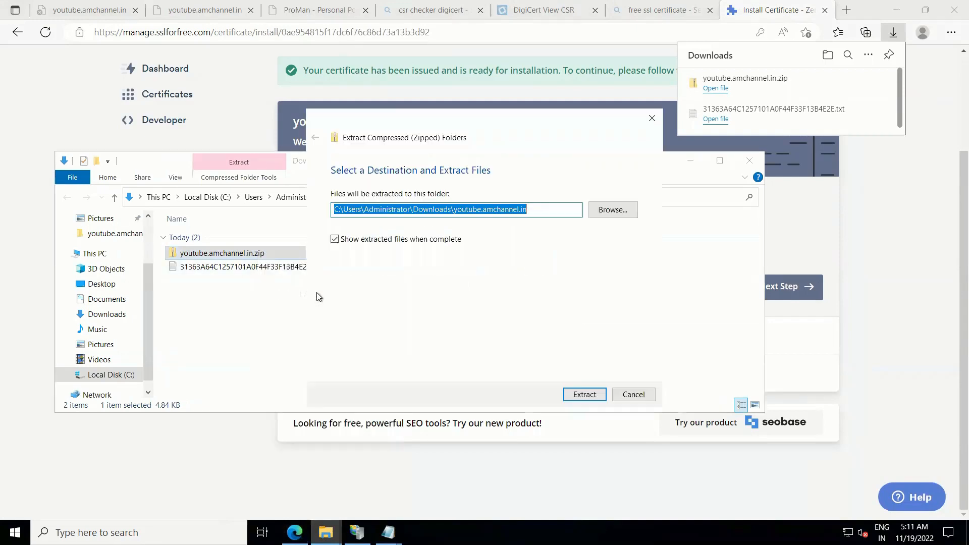
{"action": "left_click", "coordinate": [585, 394]}
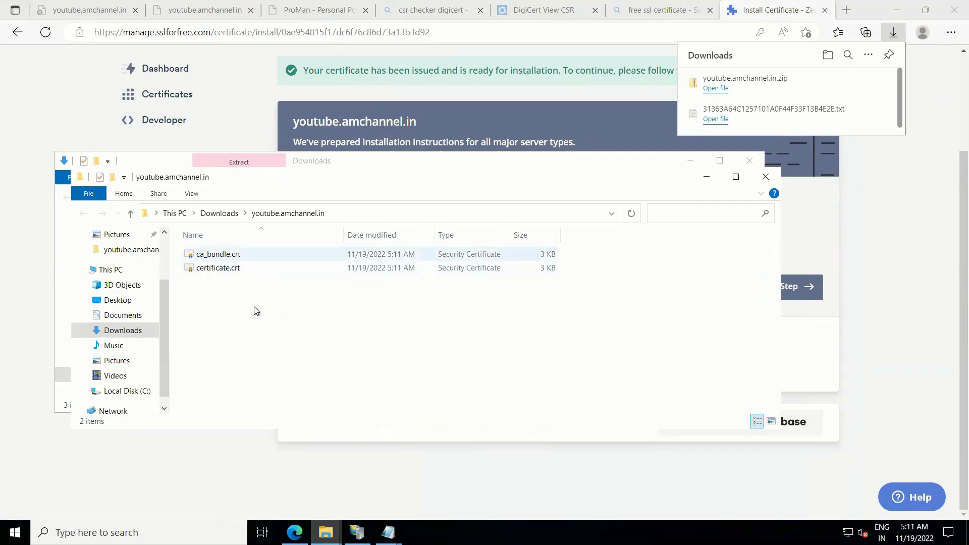
{"action": "left_click_drag", "start_coordinate": [241, 251], "coordinate": [239, 284]}
{"action": "left_click", "coordinate": [247, 299]}
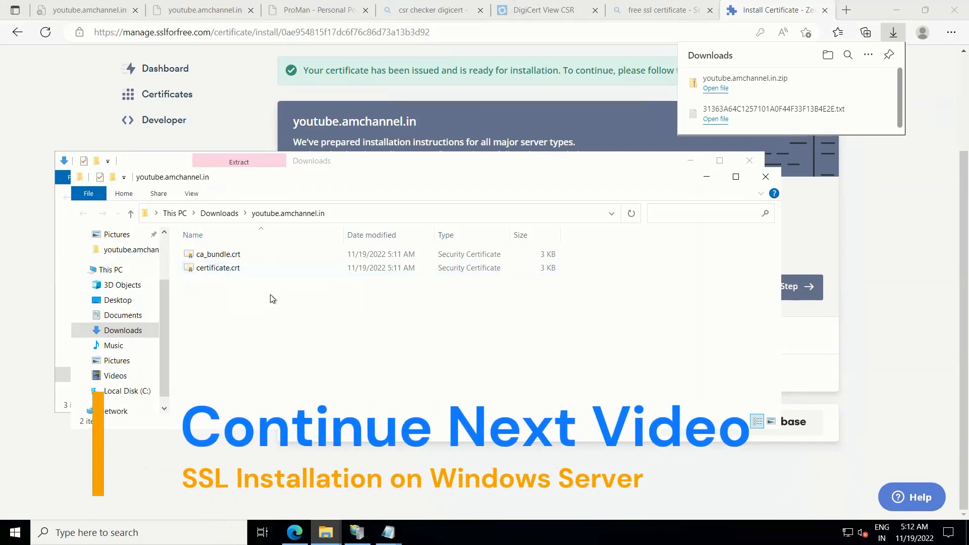
{"action": "left_click", "coordinate": [709, 177]}
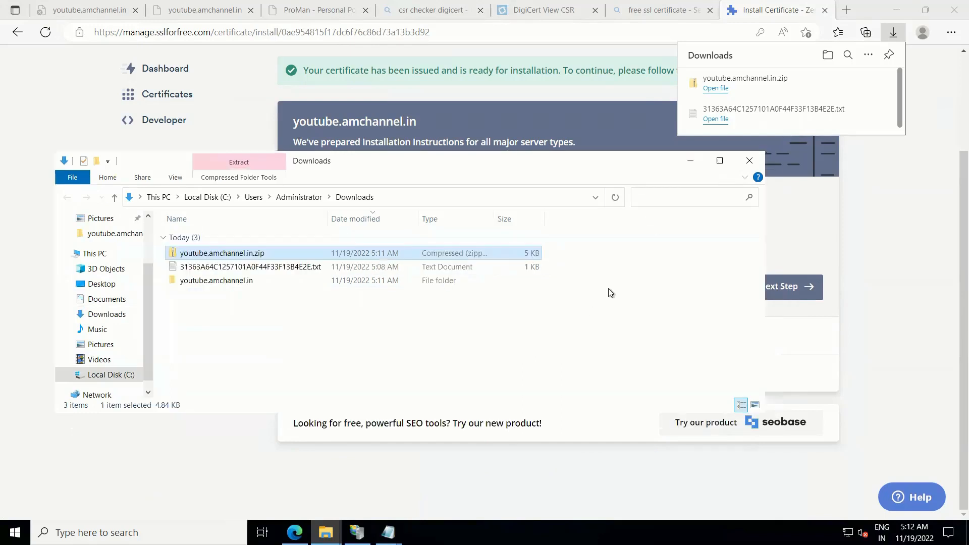
{"action": "left_click", "coordinate": [690, 163]}
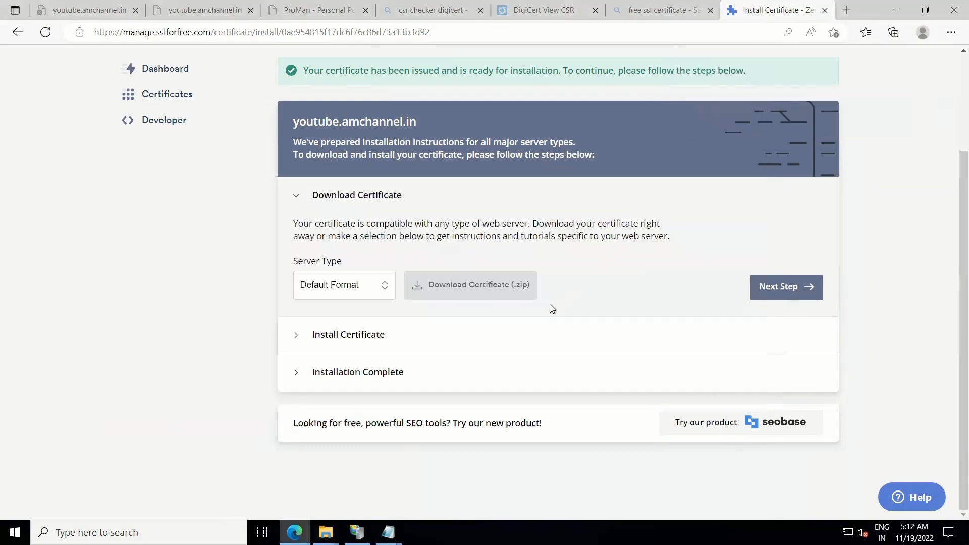